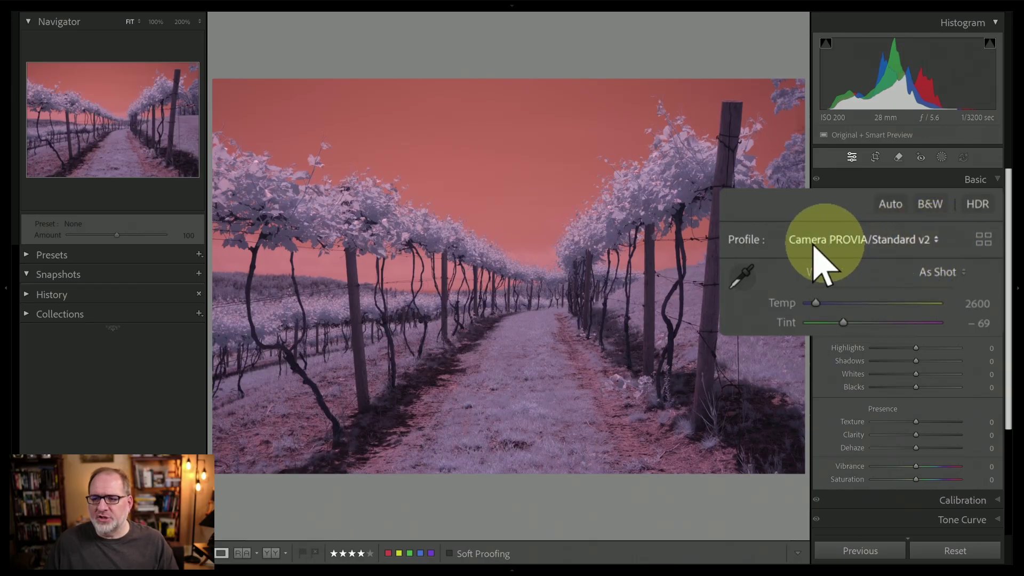
# Apply the Infrared Temp -50 profile, resetting white balance to Temp 5750, Tint +1.
pyautogui.click(939, 240)
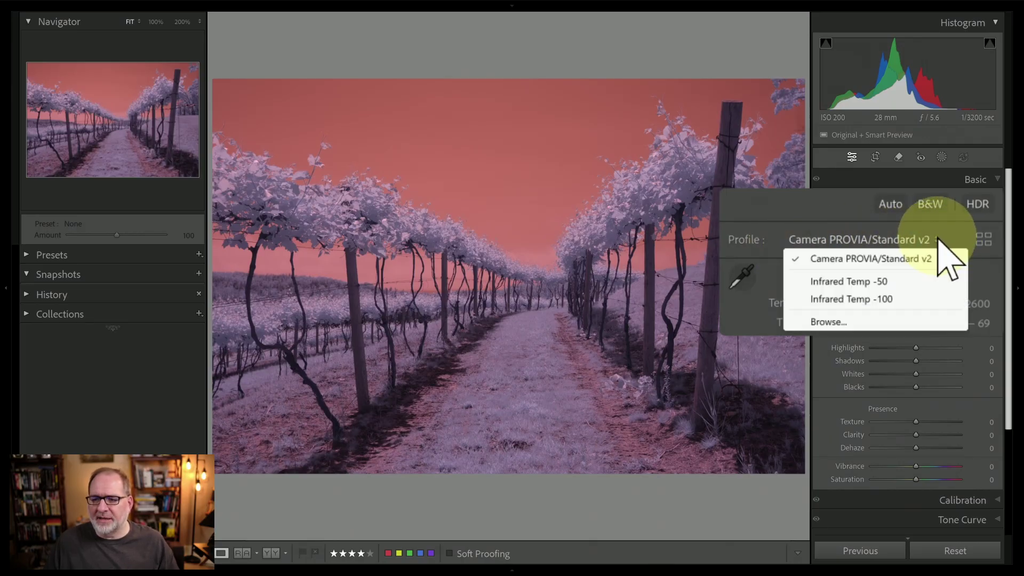
pyautogui.click(851, 281)
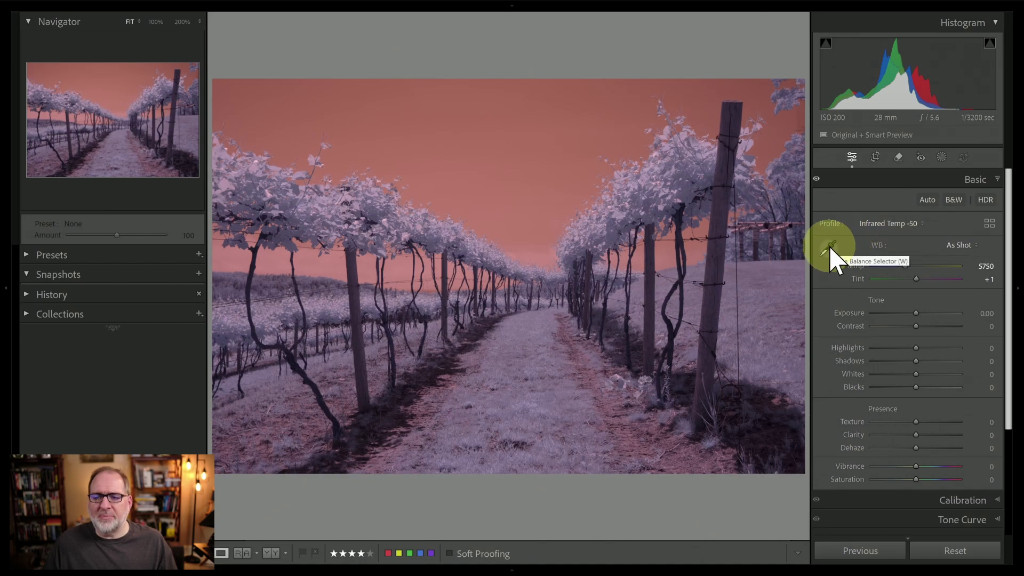
# Sample white balance from the left vines, the path's ground, then the wooden post, reaching Temp 6200, Tint -60.
pyautogui.click(830, 248)
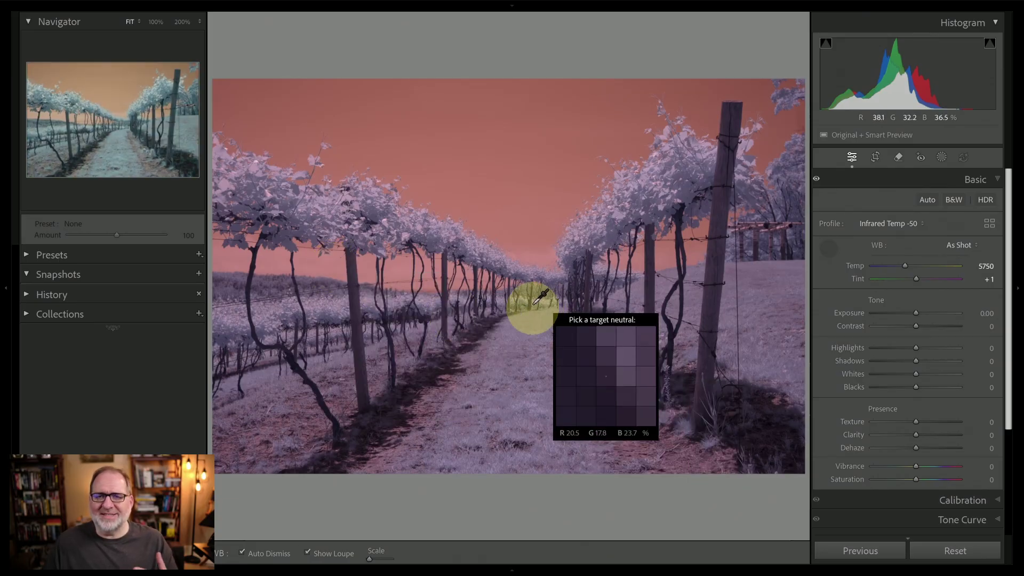
pyautogui.click(329, 273)
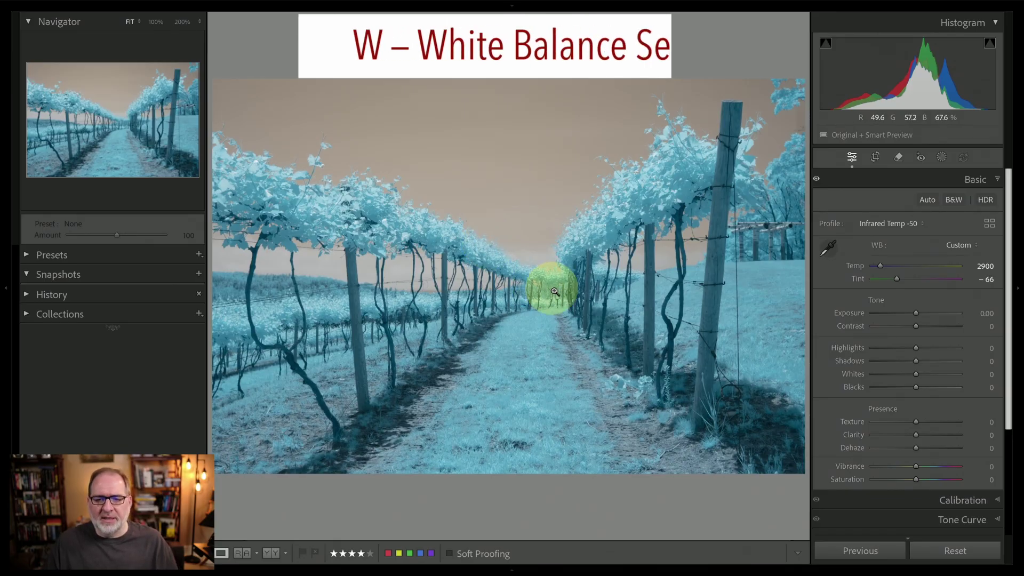
pyautogui.press('w')
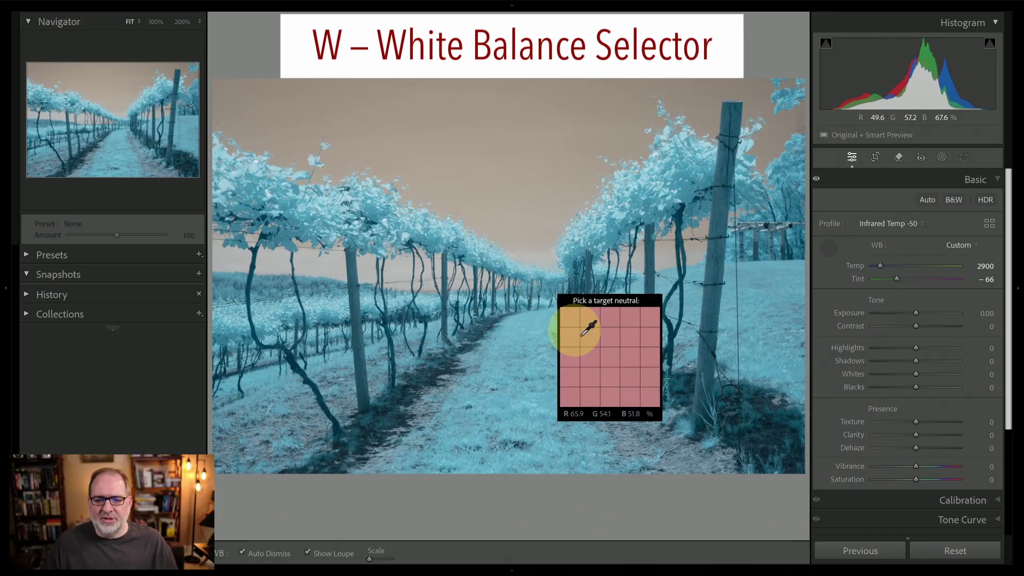
pyautogui.click(625, 435)
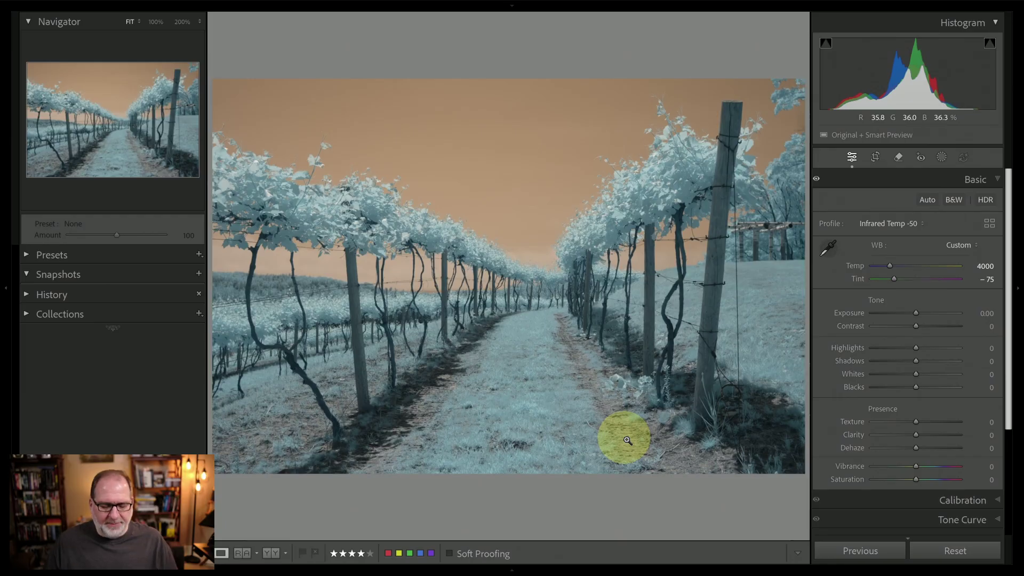
pyautogui.press('w')
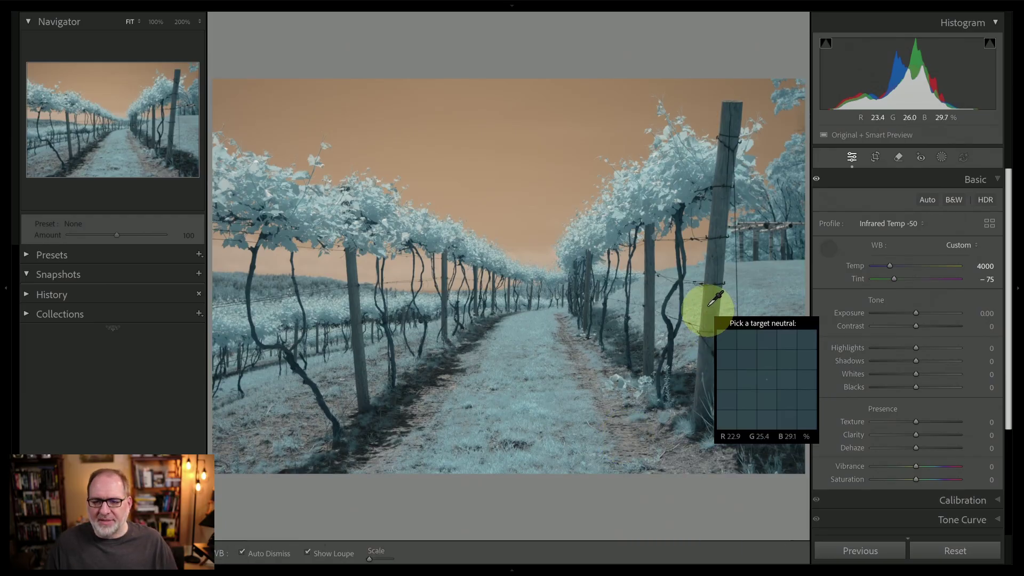
pyautogui.click(711, 306)
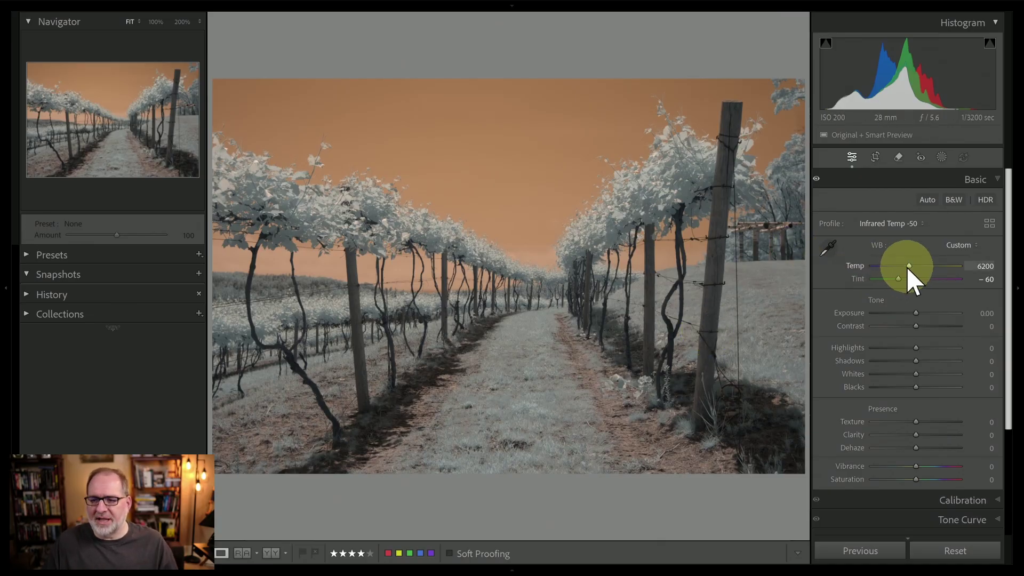
# Lower Temp from 6200 to about 3921, leaving Tint at -60.
pyautogui.moveTo(908, 269)
pyautogui.mouseDown()
pyautogui.moveTo(875, 265)
pyautogui.moveTo(922, 265)
pyautogui.mouseUp()
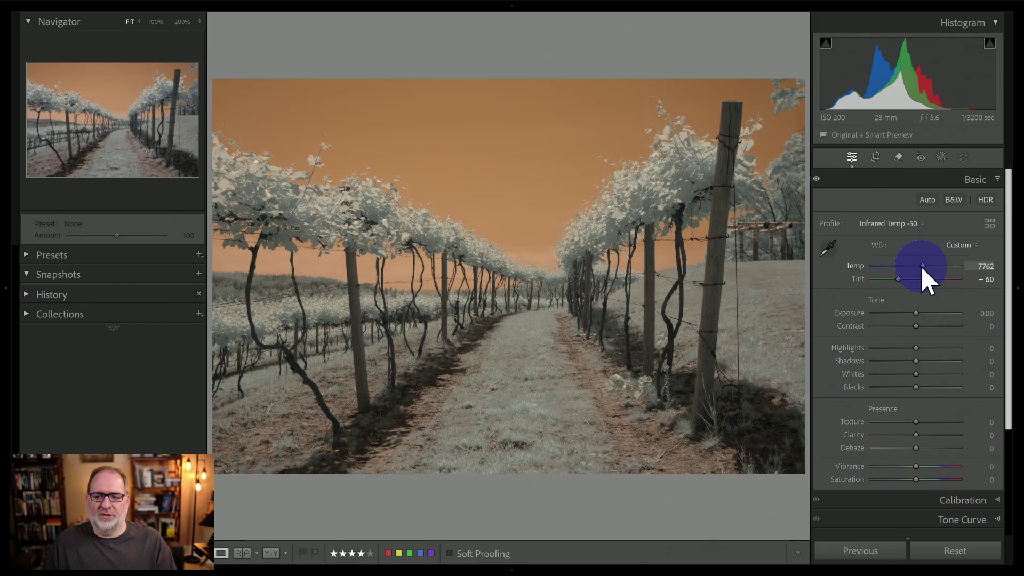
pyautogui.moveTo(892, 264); pyautogui.dragTo(887, 264)
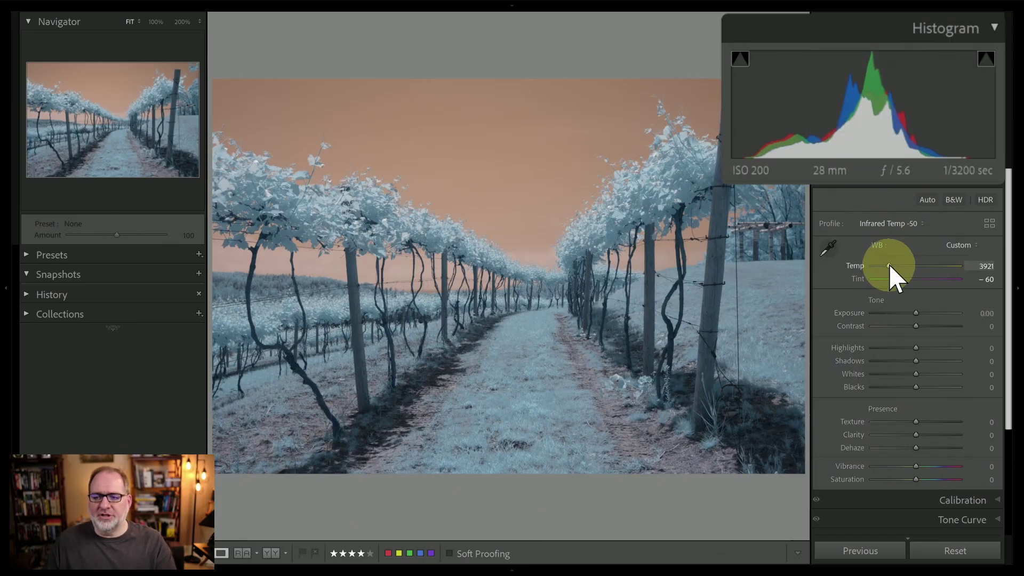
# Swing Temp up to 9210 and back down against the histogram, settling at 3585.
pyautogui.moveTo(889, 266); pyautogui.dragTo(875, 266)
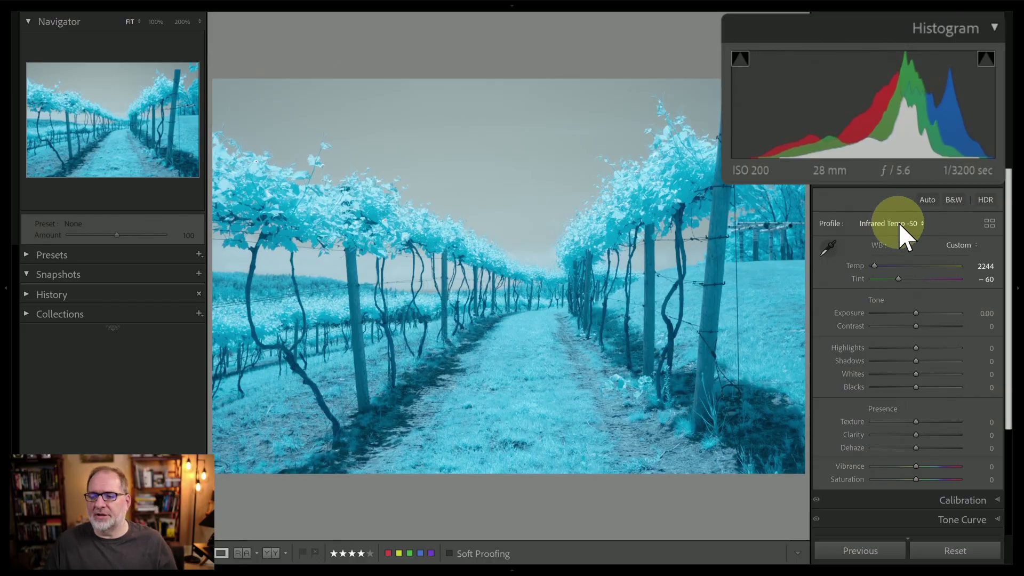
pyautogui.moveTo(875, 267); pyautogui.dragTo(930, 267)
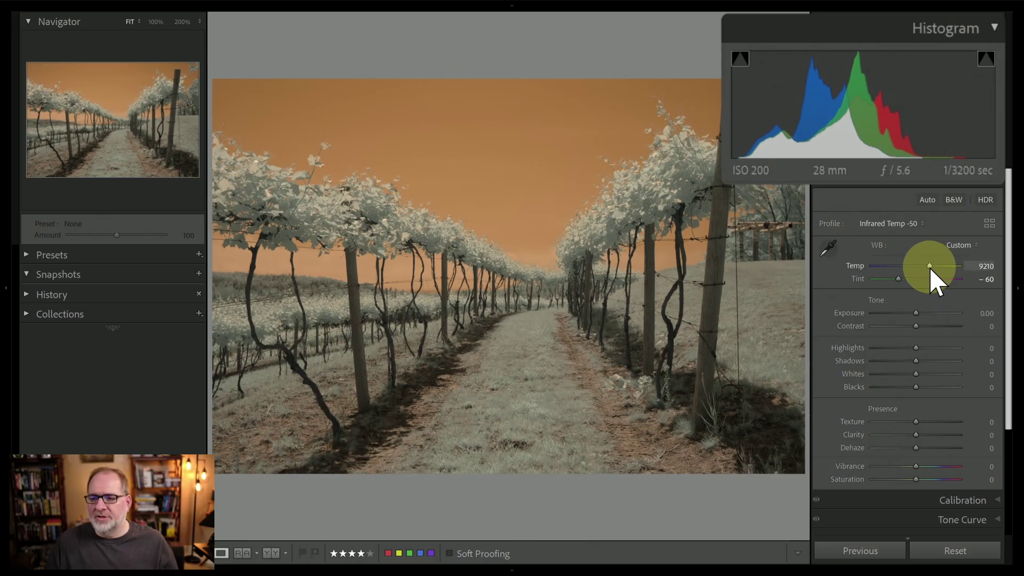
pyautogui.moveTo(933, 269); pyautogui.dragTo(885, 269)
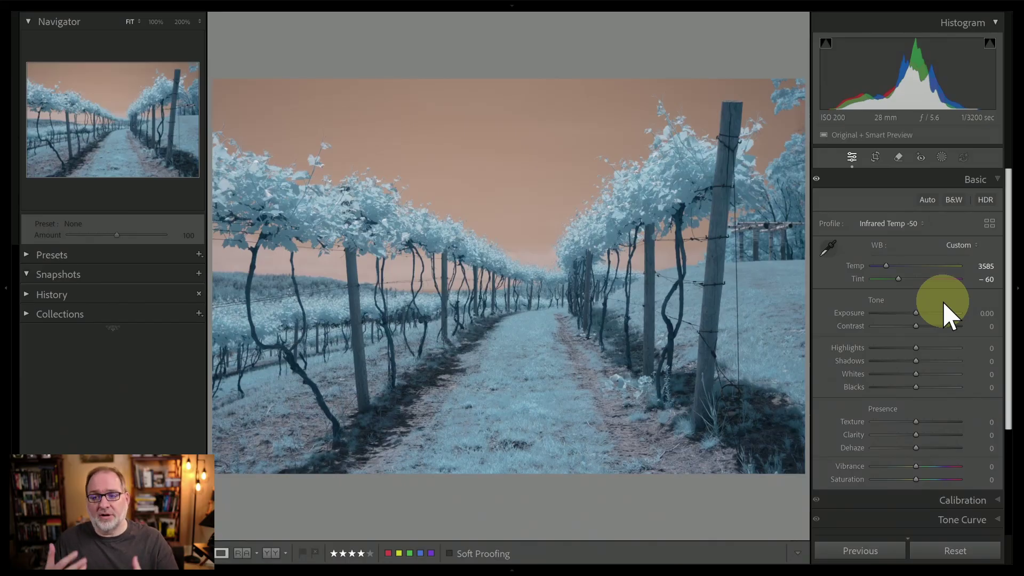
# Apply X-T3 -50 Swap from the IR Color Swap -50 group in the profile browser.
pyautogui.click(991, 226)
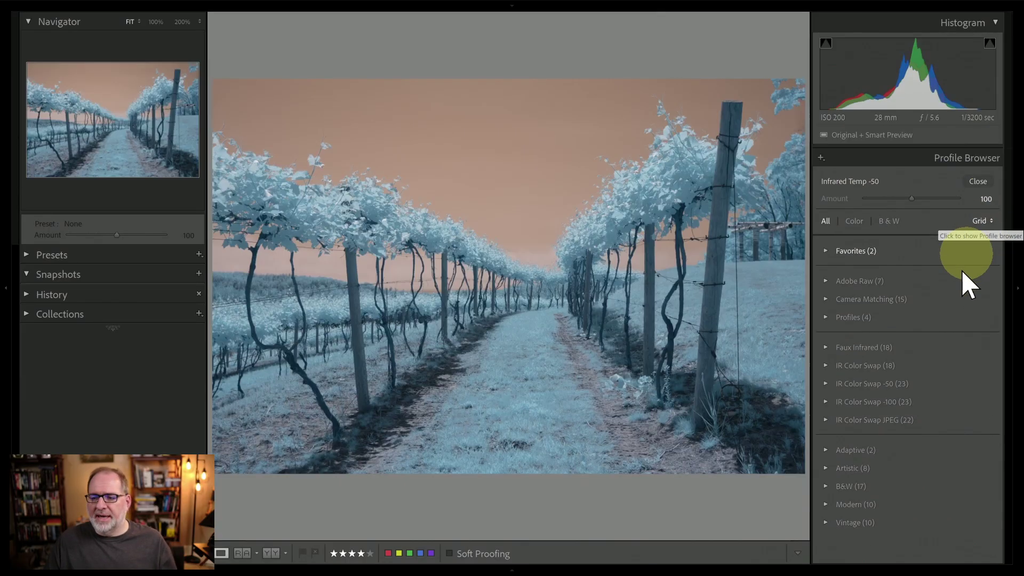
pyautogui.click(853, 385)
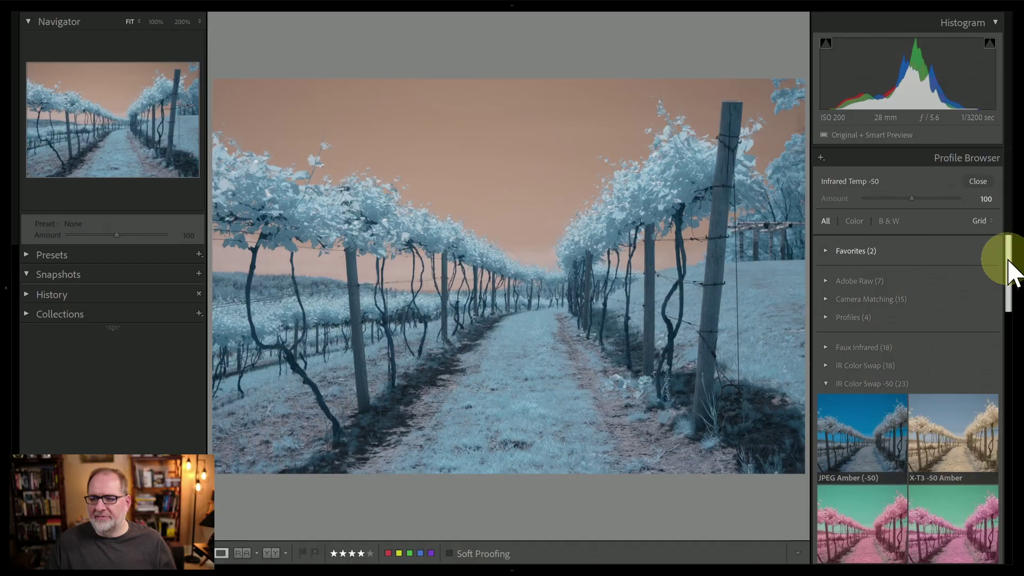
pyautogui.moveTo(1008, 265); pyautogui.dragTo(997, 475)
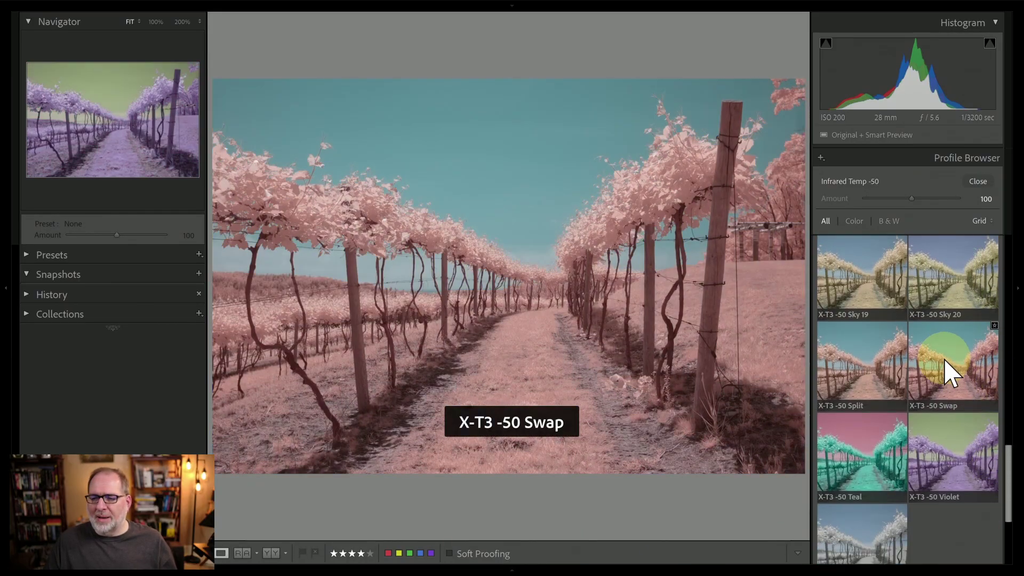
pyautogui.click(949, 370)
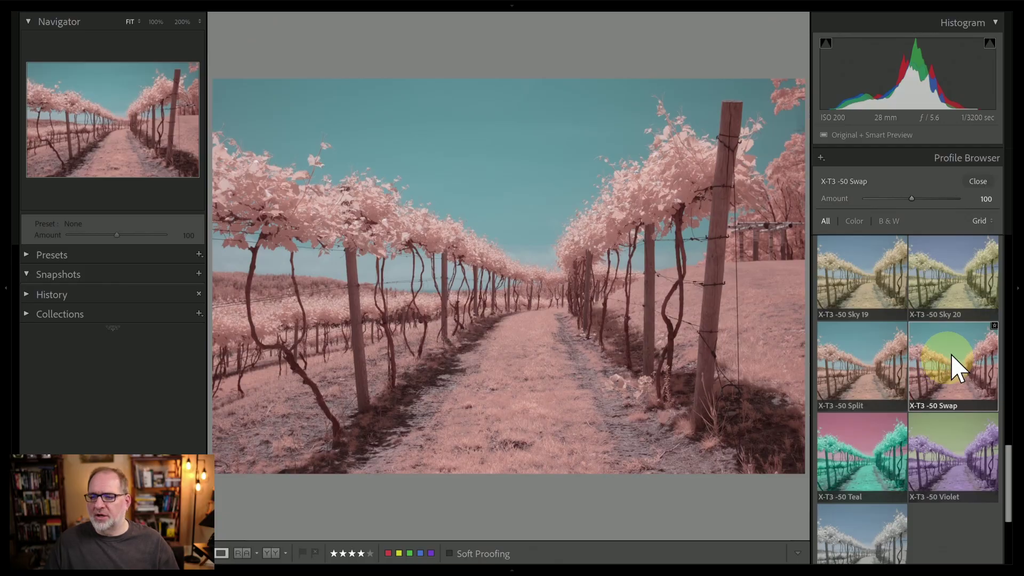
pyautogui.click(979, 183)
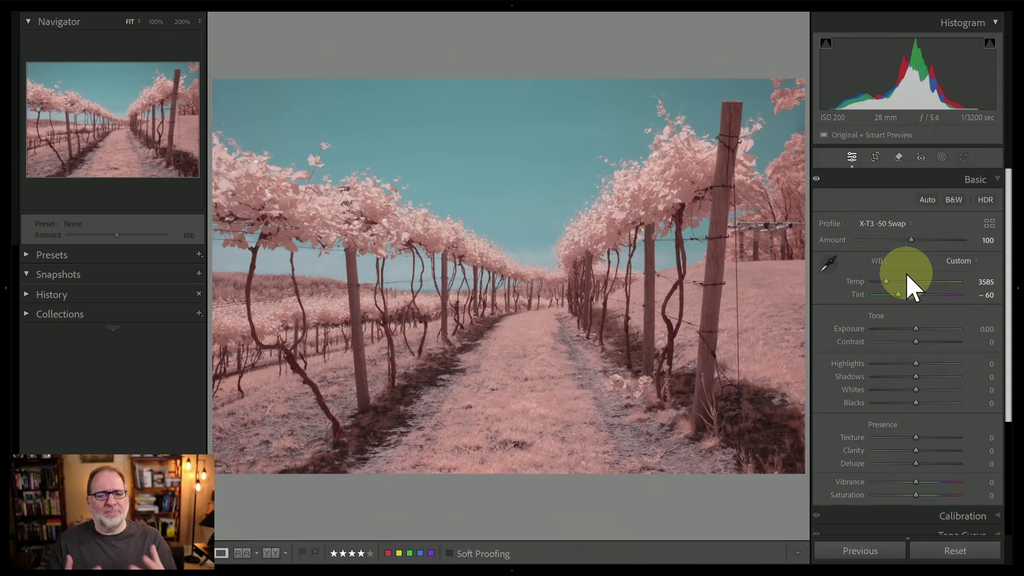
# Resample white balance on the left vines, the path's ground, then the wooden post, giving Temp 6500, Tint -65.
pyautogui.click(830, 264)
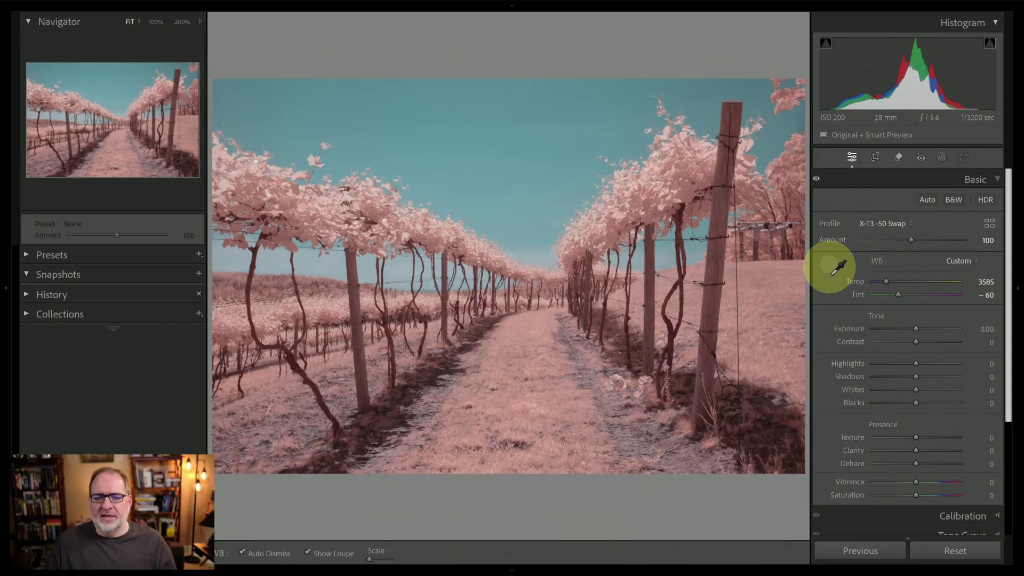
pyautogui.click(333, 274)
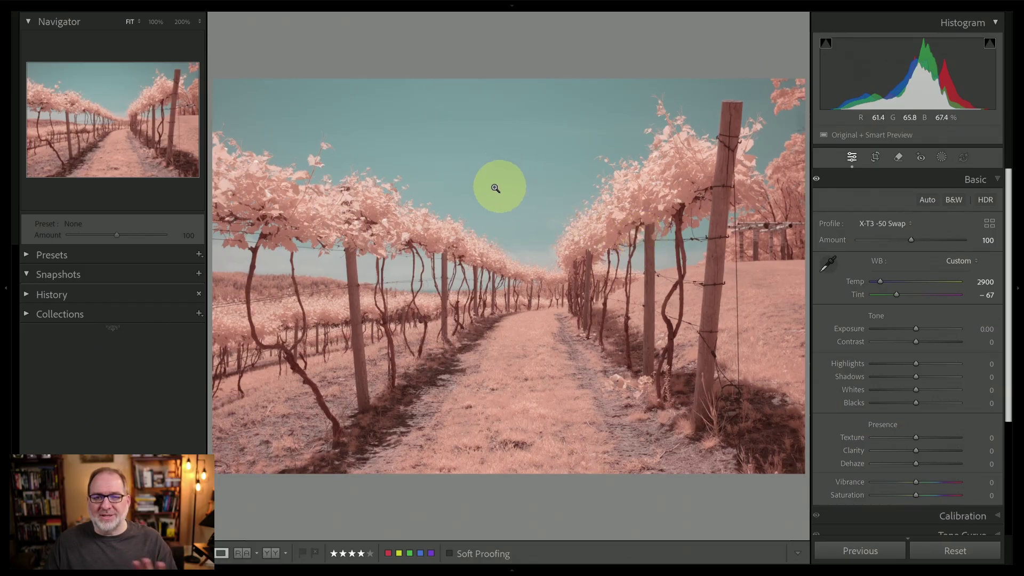
pyautogui.press('w')
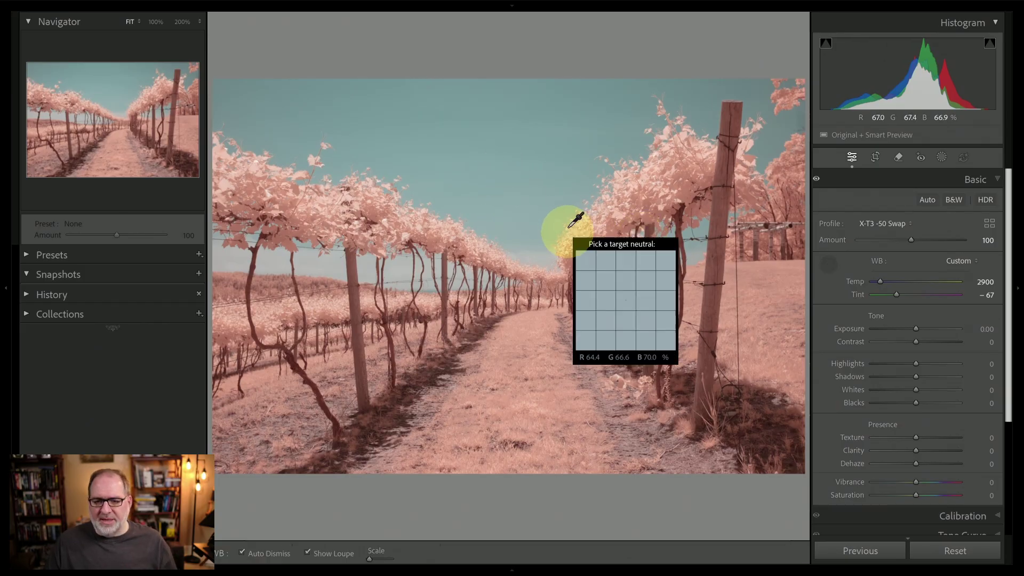
pyautogui.click(614, 420)
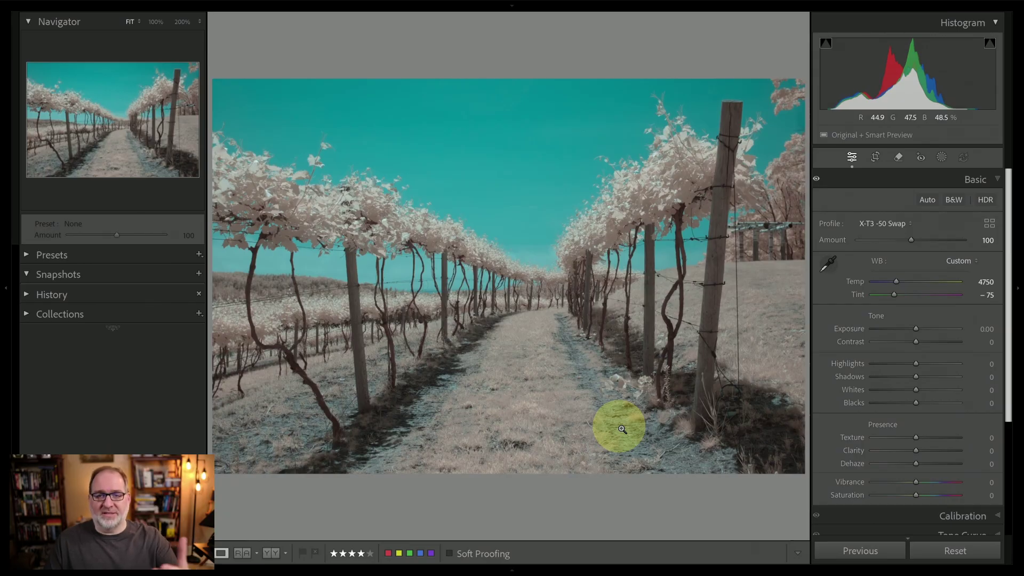
pyautogui.press('w')
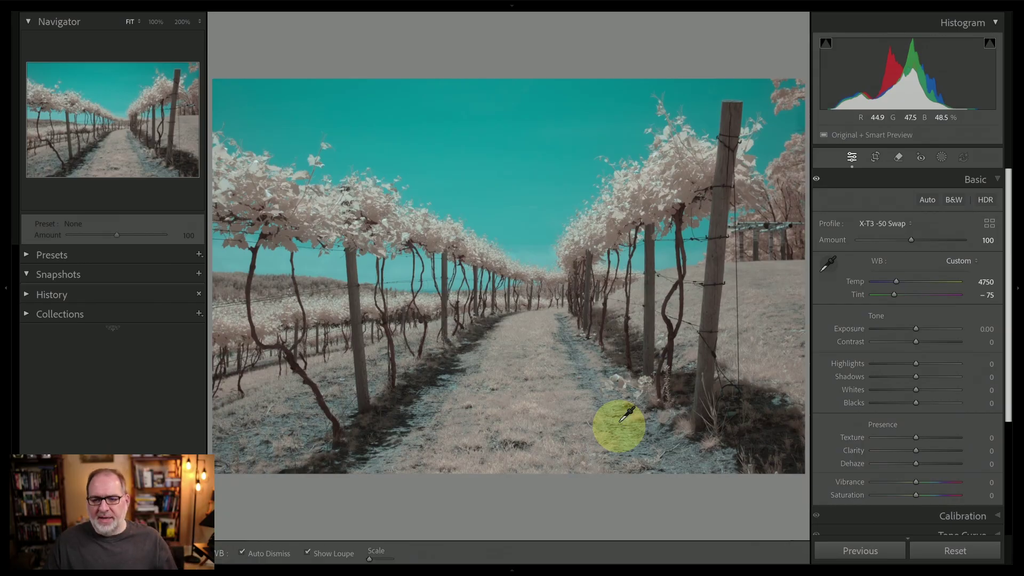
pyautogui.click(712, 307)
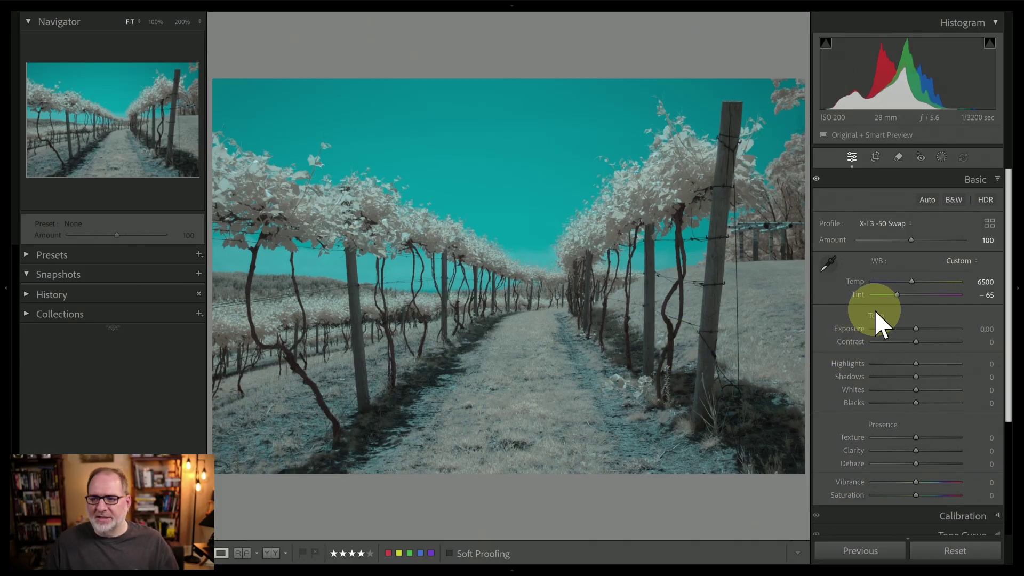
# Lower Temp from 6500 to 3372, keeping Tint at -65.
pyautogui.moveTo(912, 285); pyautogui.dragTo(885, 283)
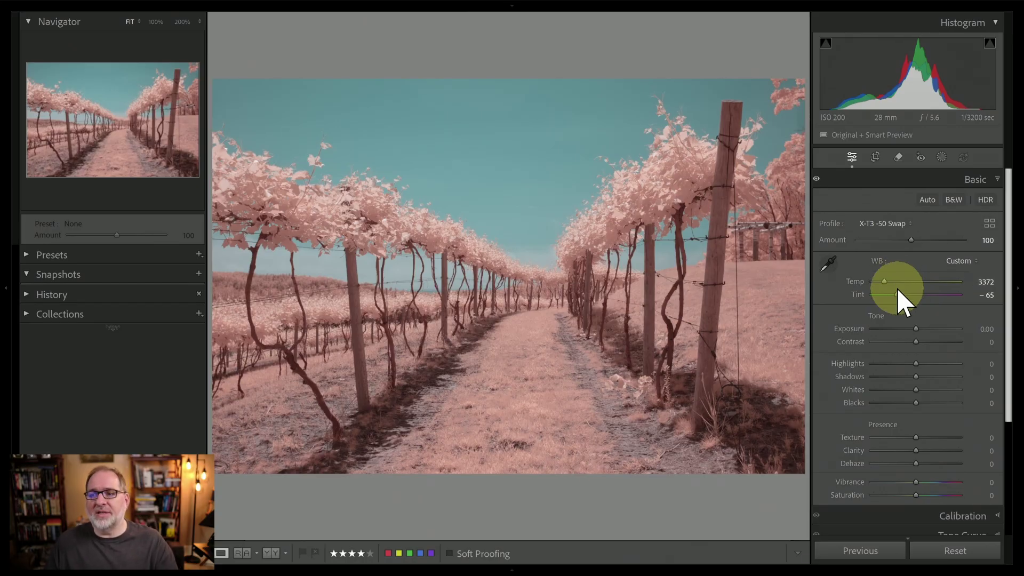
# Push Temp to its minimum, raise it past 7700, then settle back at 3463.
pyautogui.moveTo(884, 288); pyautogui.dragTo(873, 284)
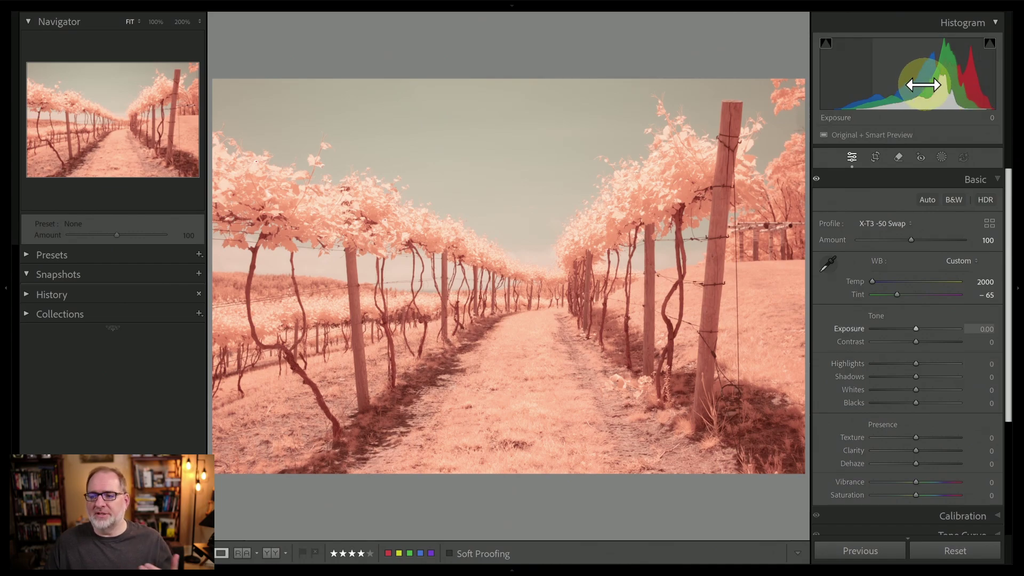
pyautogui.click(874, 282)
pyautogui.moveTo(878, 292); pyautogui.dragTo(923, 281)
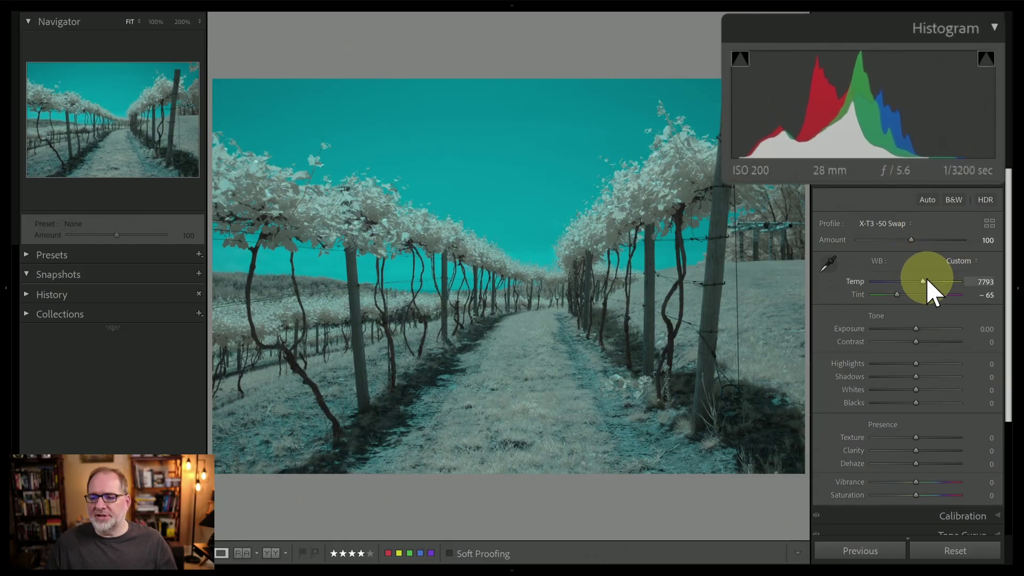
pyautogui.moveTo(926, 281); pyautogui.dragTo(885, 286)
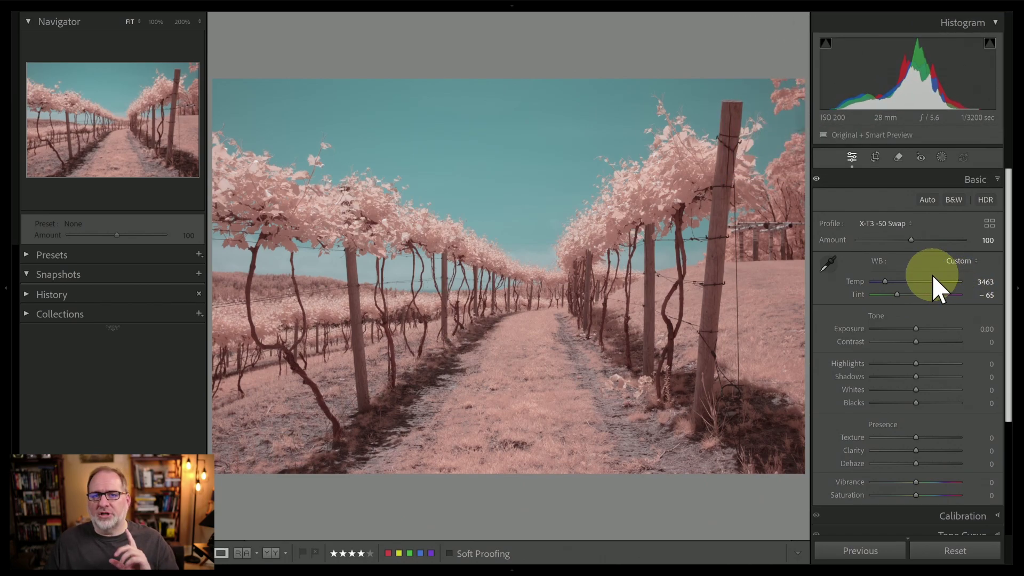
# Pick the X-T3 -50 Purple profile in the profile browser, keeping Temp 3463, Tint -65.
pyautogui.click(990, 221)
pyautogui.scroll(-3, 979, 367)
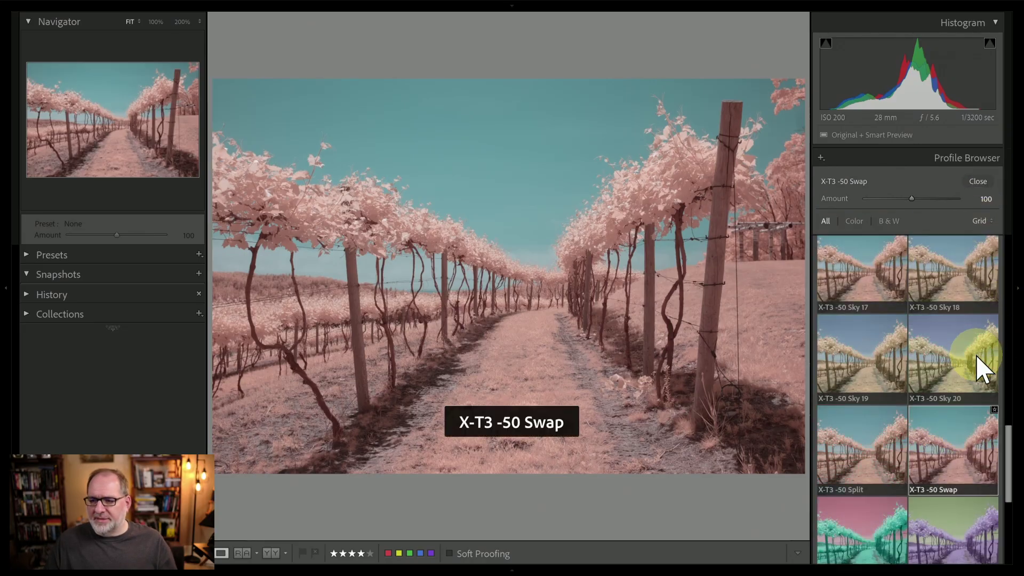
pyautogui.click(951, 272)
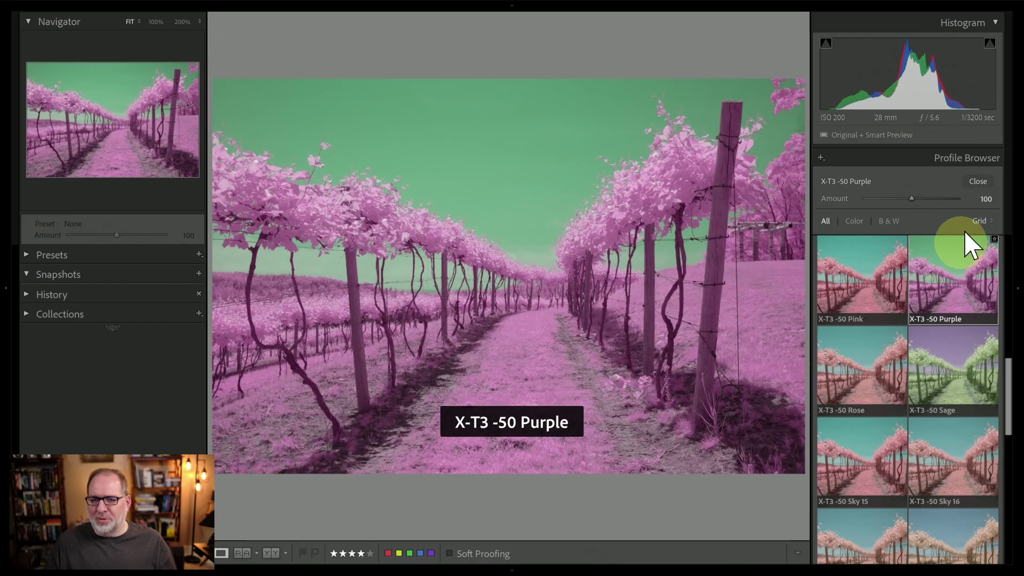
pyautogui.click(979, 182)
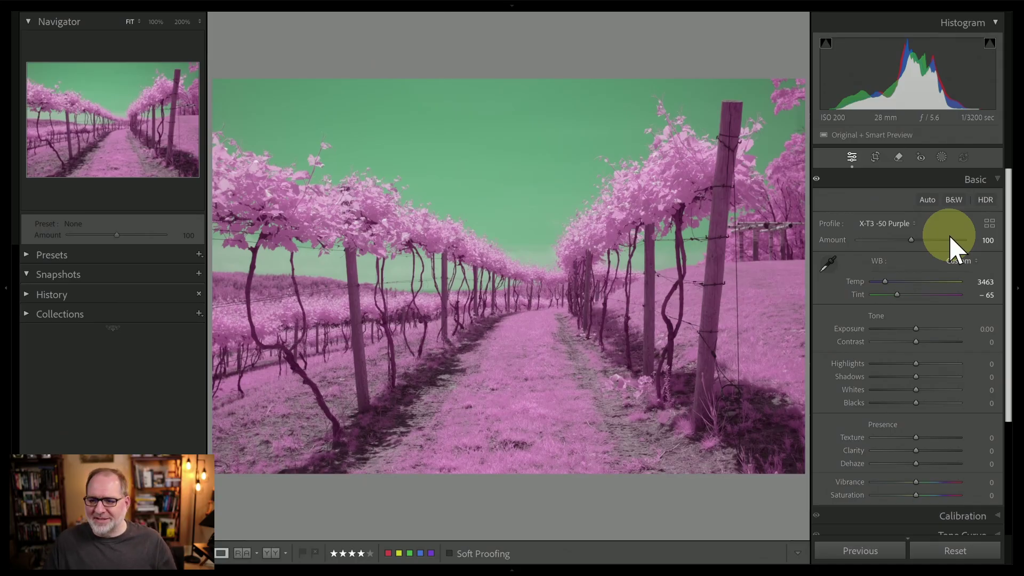
# Resample white balance from the vines, the path's ground, then the wooden post, giving Temp 6400, Tint -62.
pyautogui.click(828, 264)
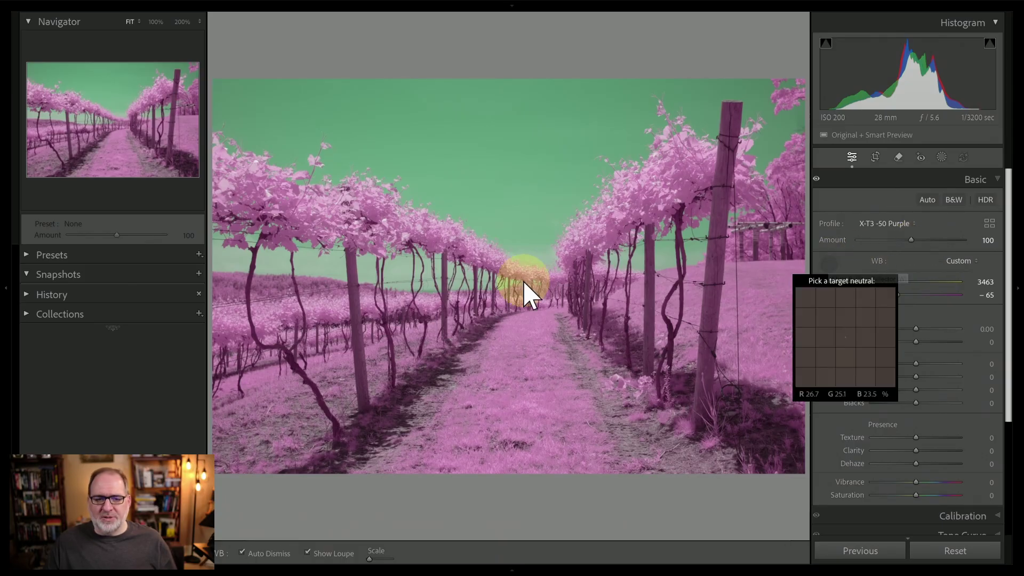
pyautogui.click(329, 269)
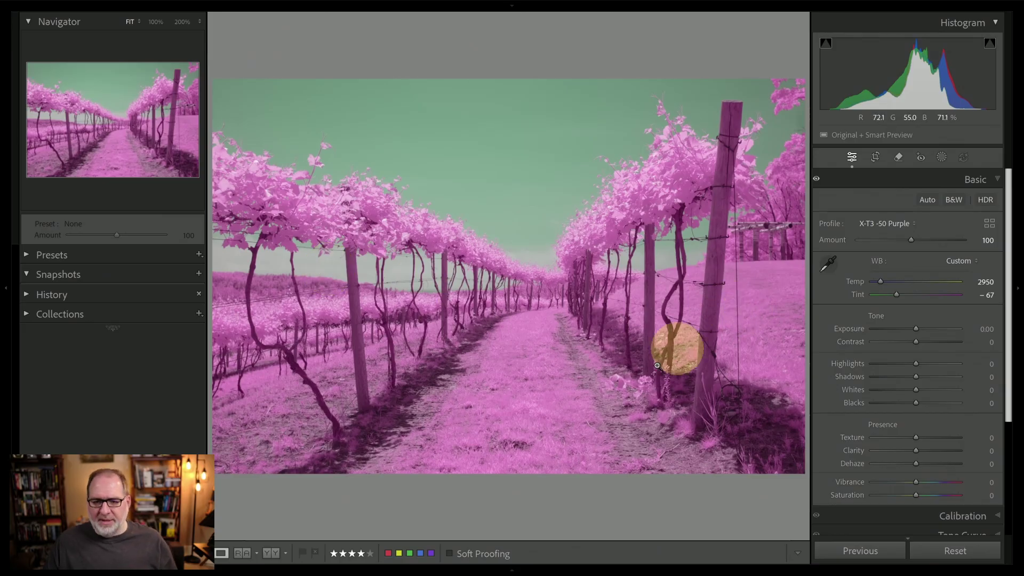
pyautogui.press('w')
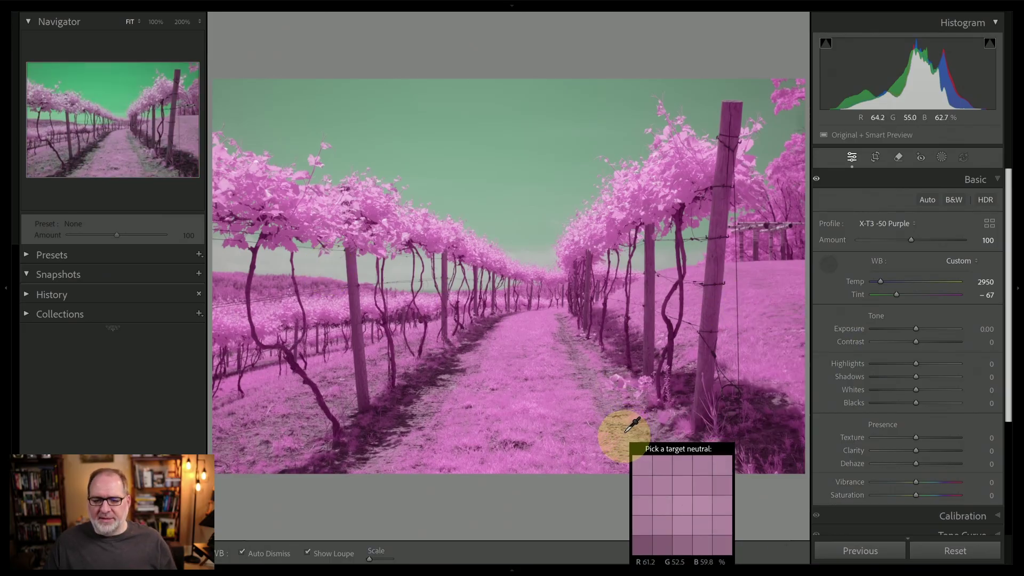
pyautogui.click(625, 437)
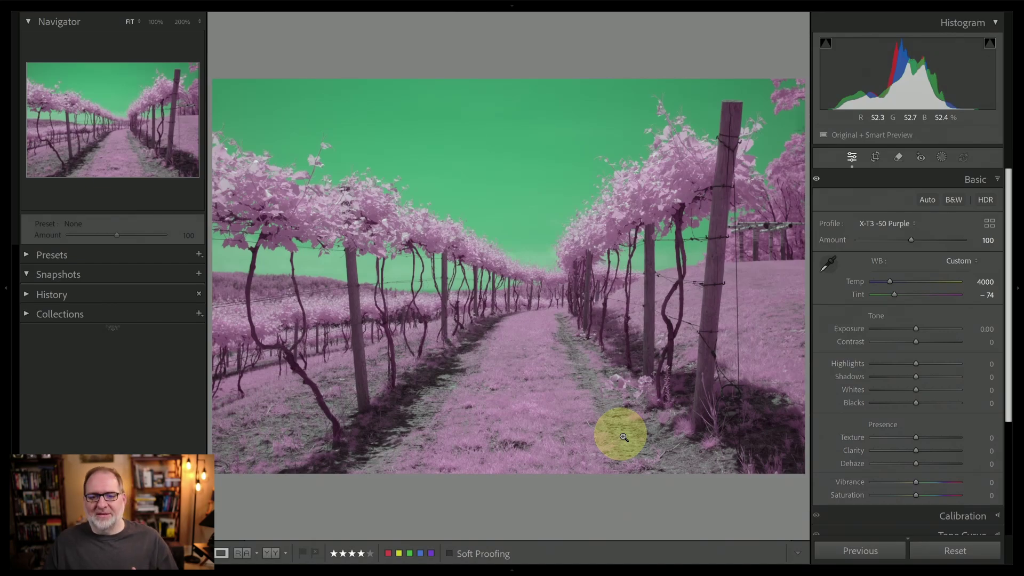
pyautogui.press('w')
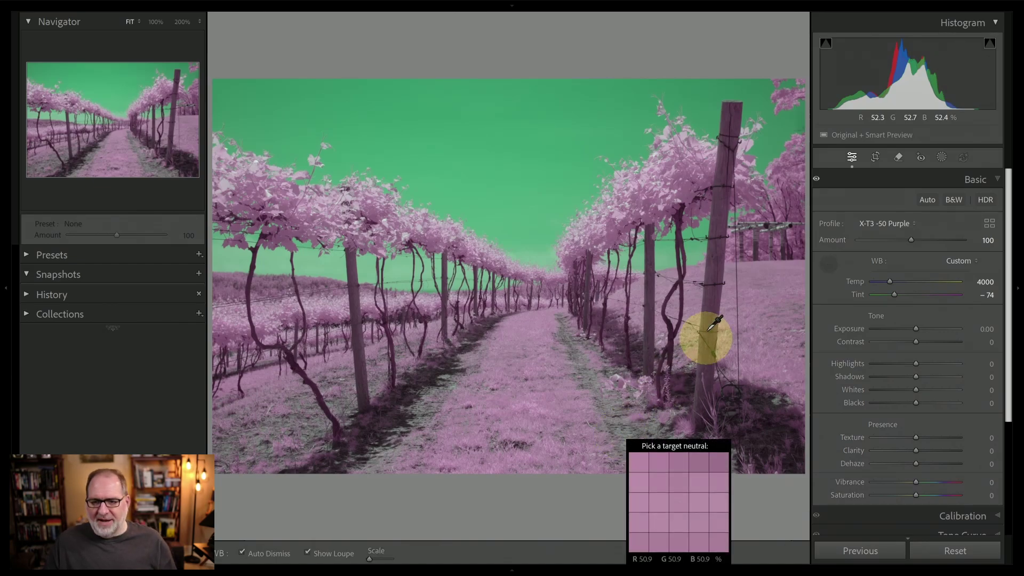
pyautogui.click(712, 318)
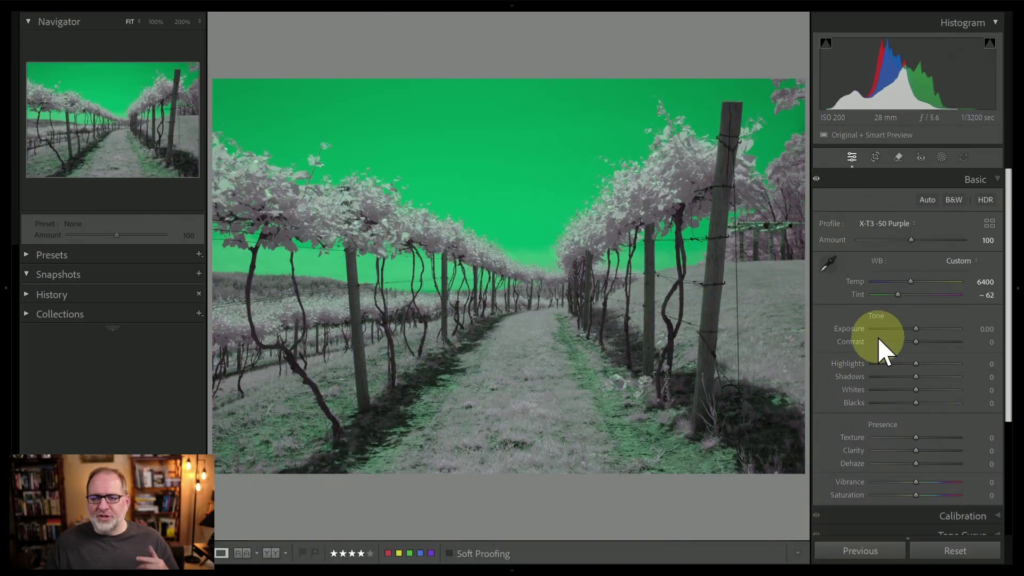
# Set the Basic panel Temp to 3494 with Tint left at -62, turning the vines magenta.
pyautogui.click(911, 281)
pyautogui.moveTo(908, 284); pyautogui.dragTo(884, 284)
pyautogui.moveTo(888, 284); pyautogui.dragTo(887, 286)
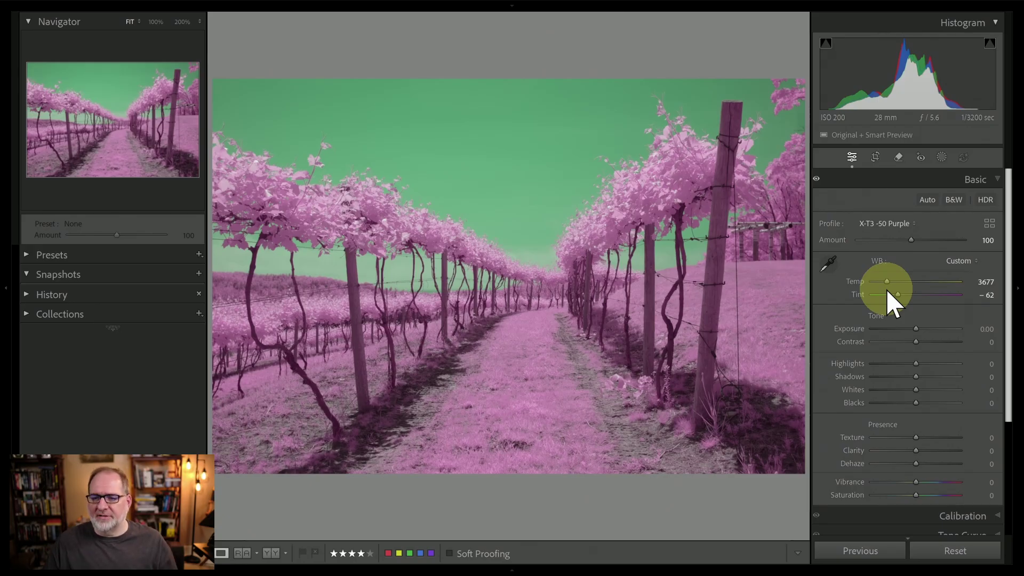
pyautogui.click(888, 284)
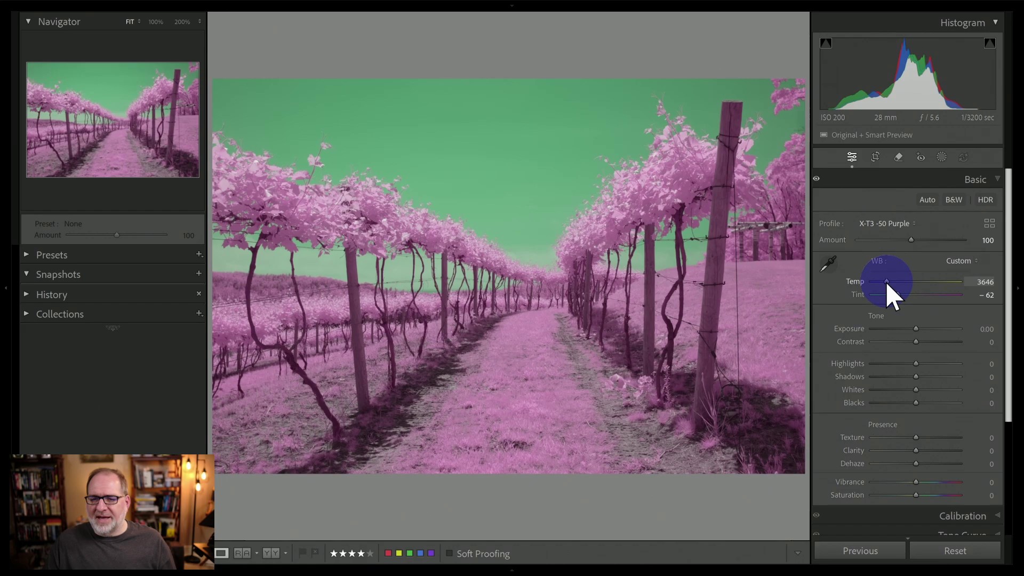
pyautogui.moveTo(887, 284); pyautogui.dragTo(885, 284)
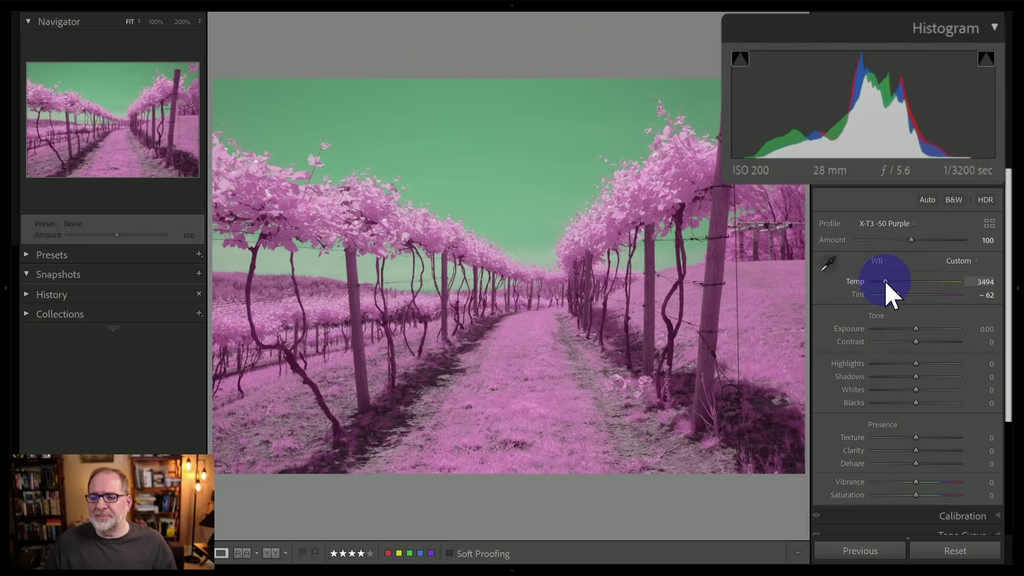
pyautogui.moveTo(873, 281); pyautogui.dragTo(866, 283)
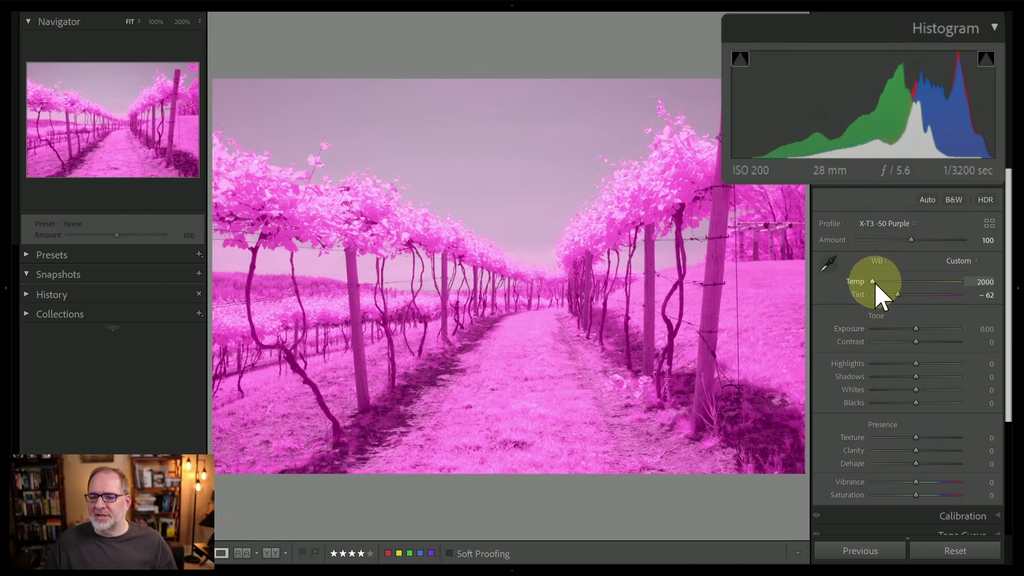
pyautogui.moveTo(875, 282); pyautogui.dragTo(922, 282)
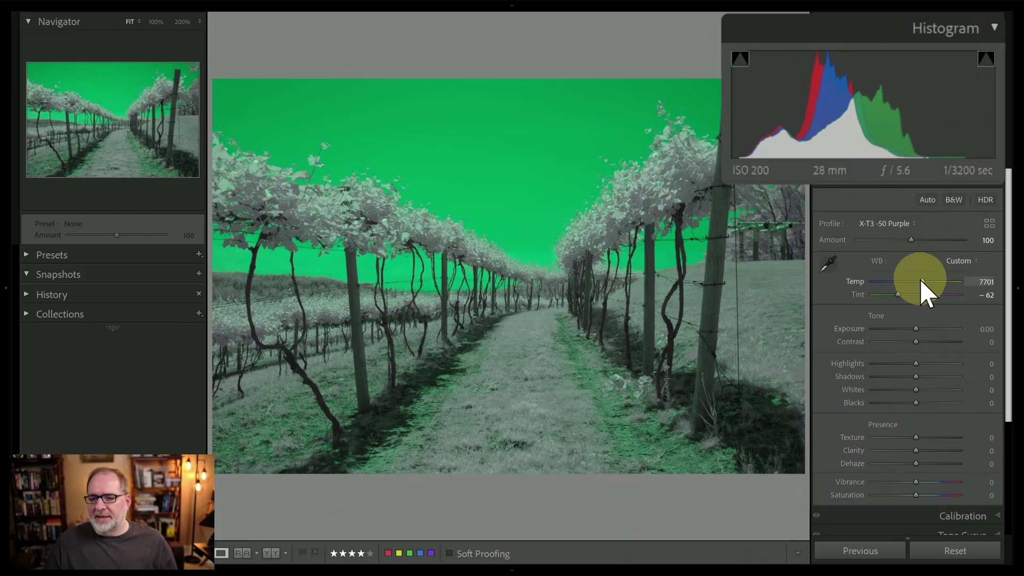
pyautogui.moveTo(923, 283); pyautogui.dragTo(886, 282)
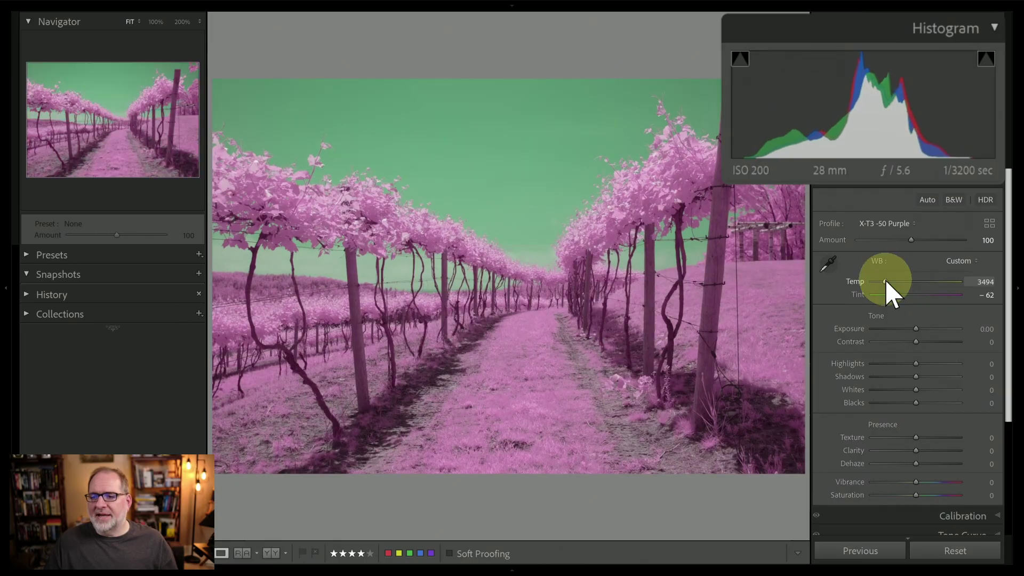